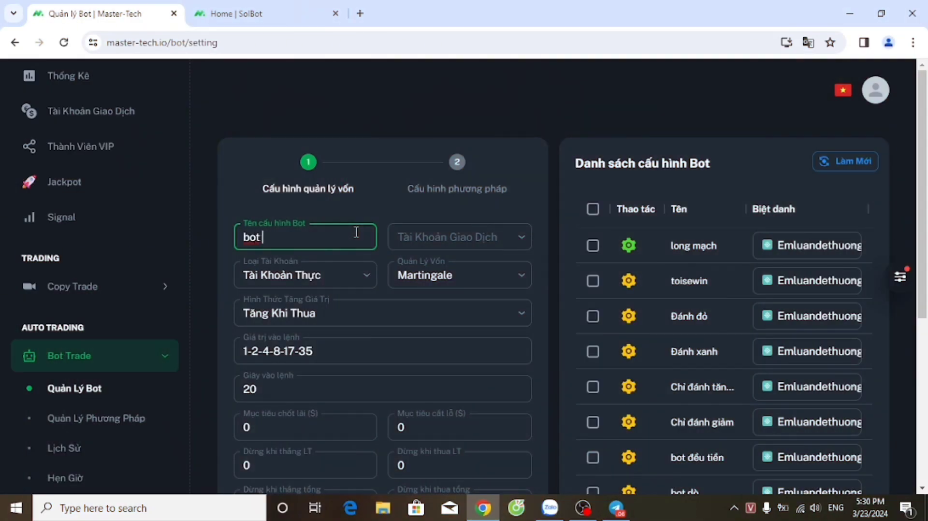
# Name the bot configuration "bot dò đường", assign the listed trading account, and keep the account type as Tài Khoản Thực.
pyautogui.write('do')
pyautogui.write(' đuờng')
pyautogui.click(510, 238)
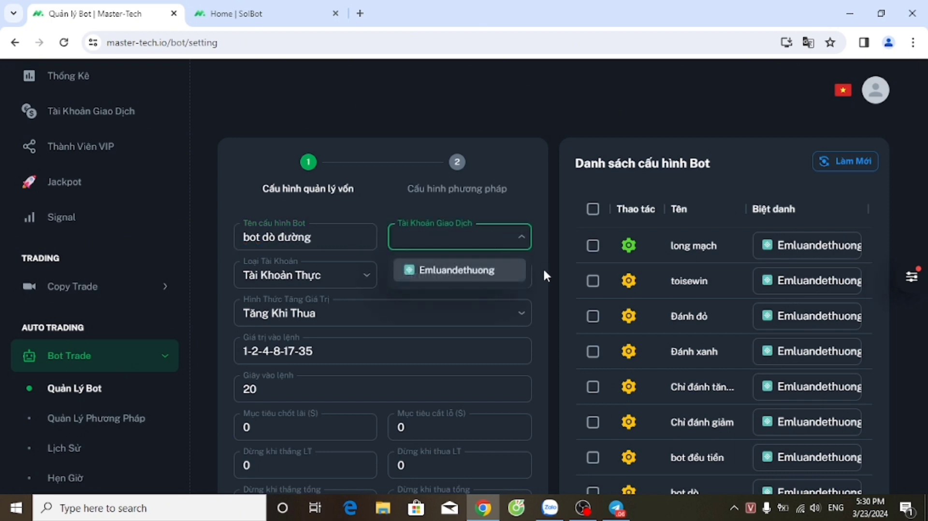
pyautogui.click(425, 273)
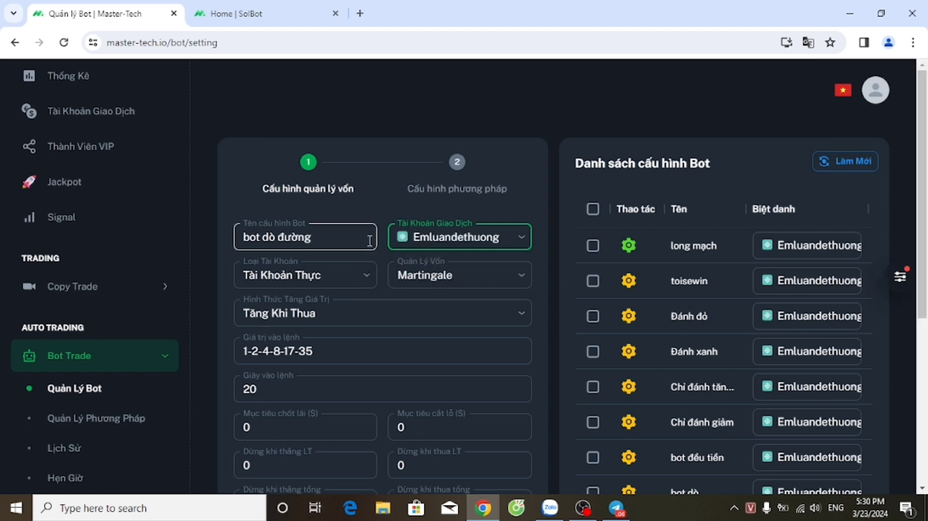
pyautogui.click(320, 280)
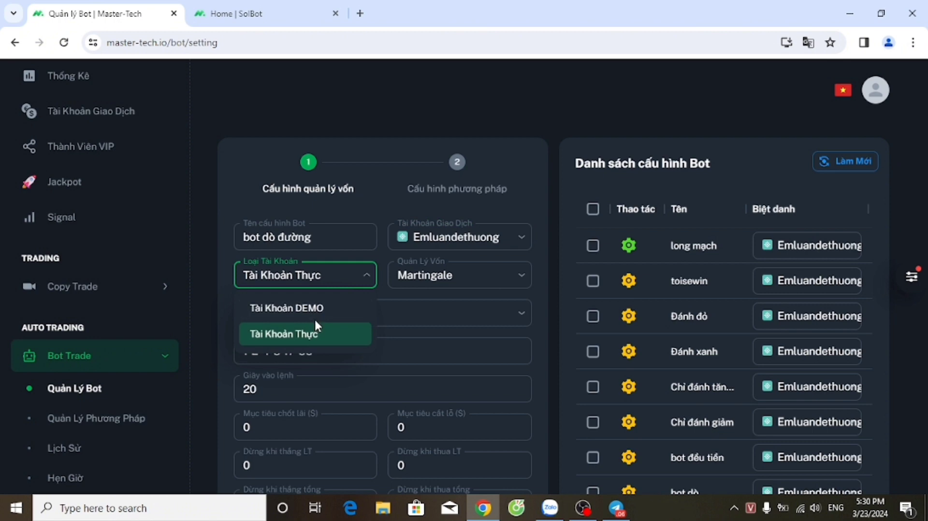
pyautogui.click(313, 337)
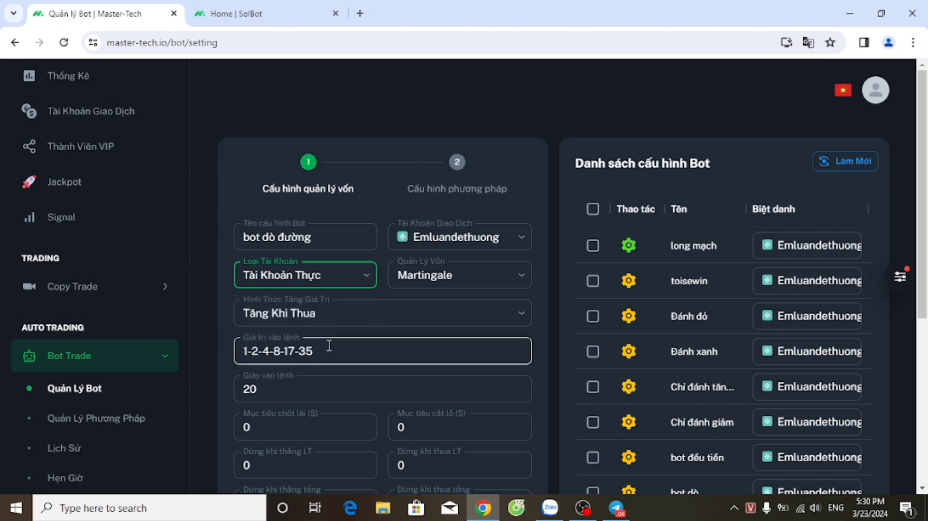
# Set the order entry value (Giá trị vào lệnh) to 0 and continue to the method configuration.
pyautogui.moveTo(327, 354); pyautogui.dragTo(215, 360)
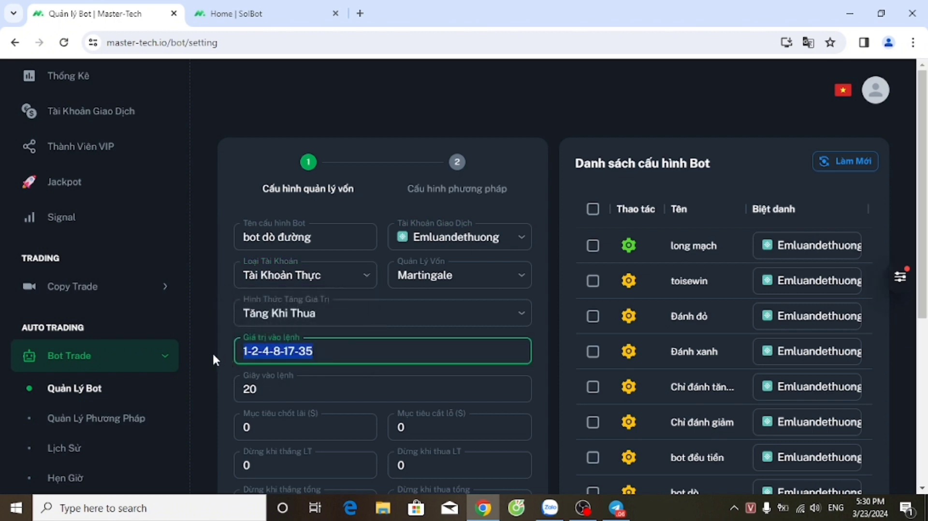
pyautogui.write('0')
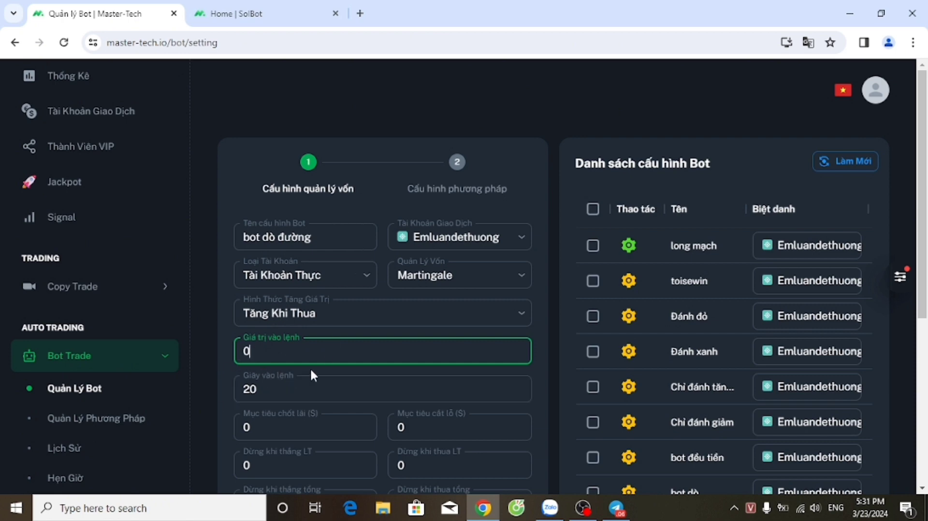
pyautogui.scroll(-3, 311, 375)
pyautogui.scroll(-3, 395, 397)
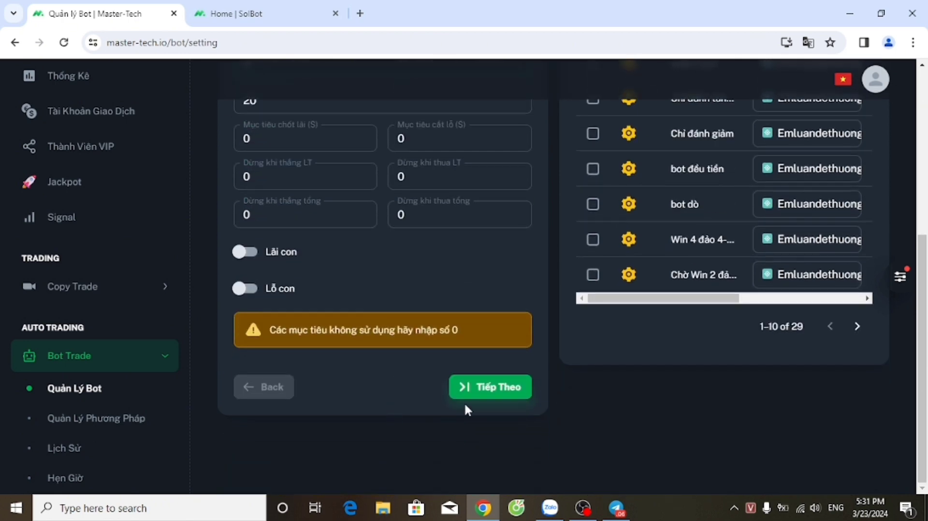
pyautogui.click(501, 389)
# Turn off Cho phép thông báo and set the feature in use to Telegram Signal.
pyautogui.scroll(2, 499, 395)
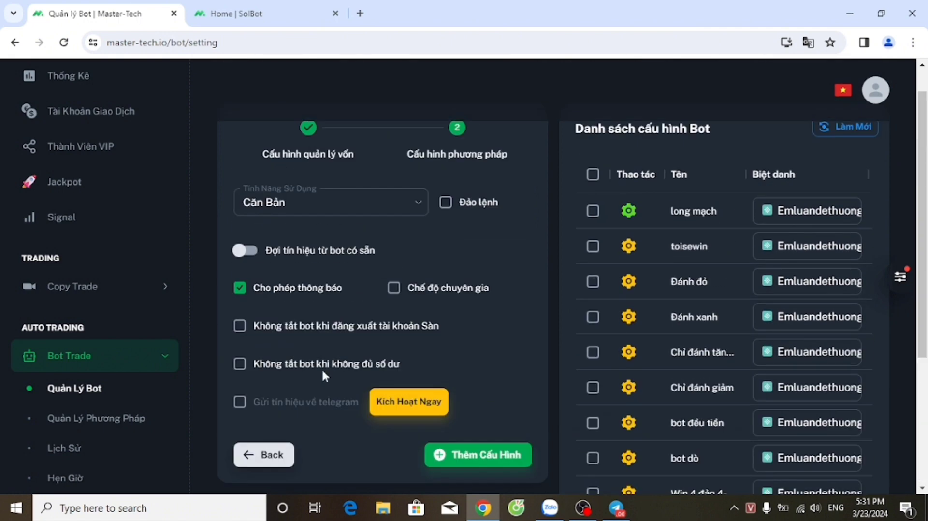
pyautogui.click(239, 287)
pyautogui.click(314, 203)
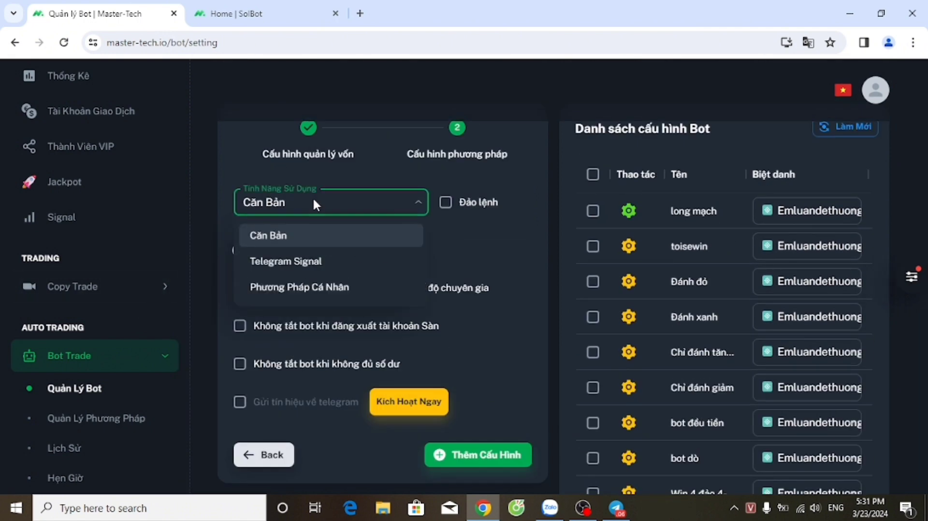
pyautogui.click(309, 262)
# Choose Song Song as the Telegram bot and add the configuration to the bot list.
pyautogui.click(304, 281)
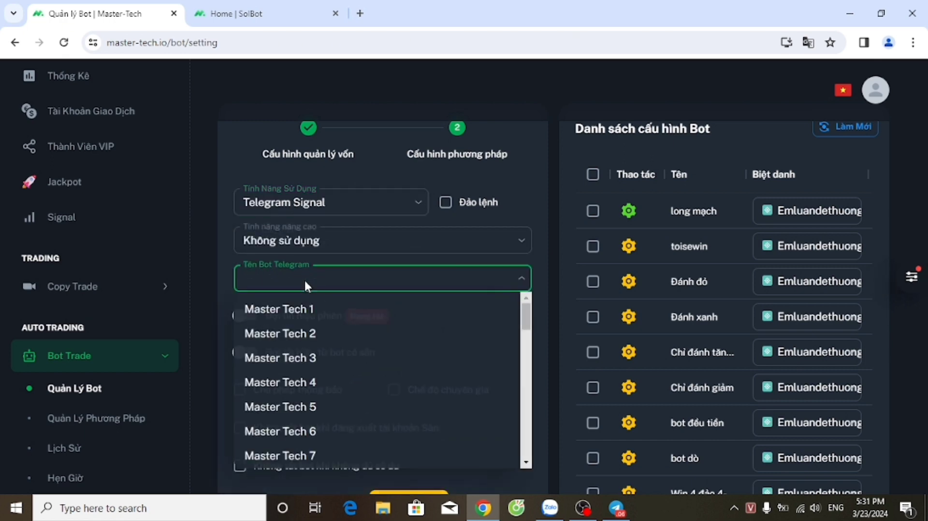
pyautogui.scroll(-3, 359, 348)
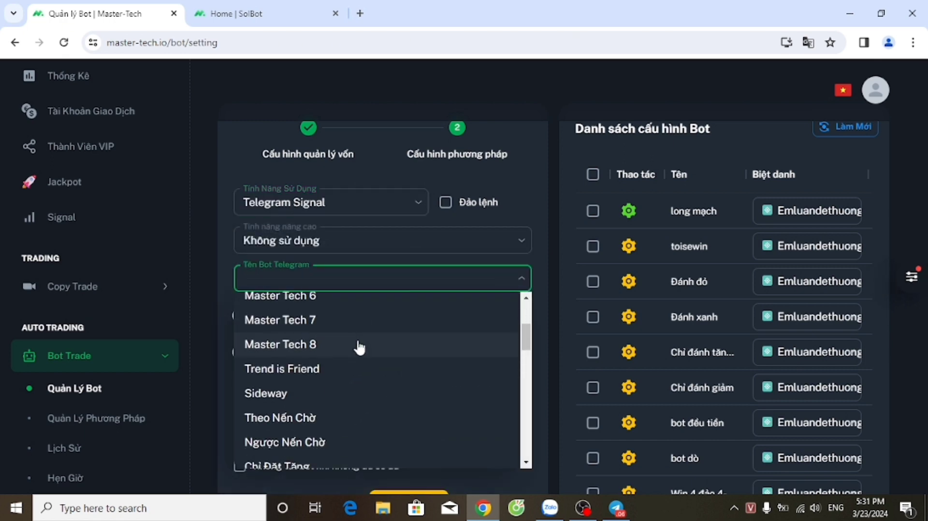
pyautogui.scroll(-3, 358, 348)
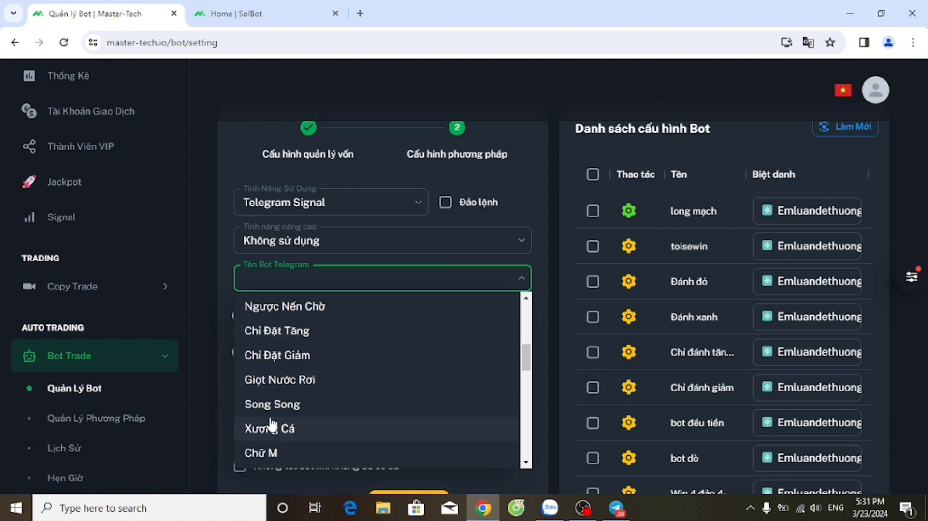
pyautogui.click(266, 408)
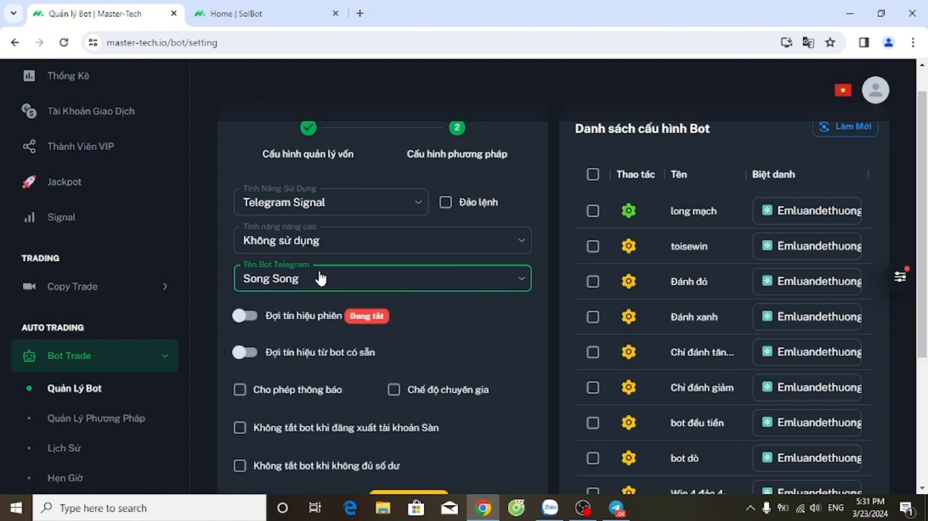
pyautogui.scroll(-3, 430, 298)
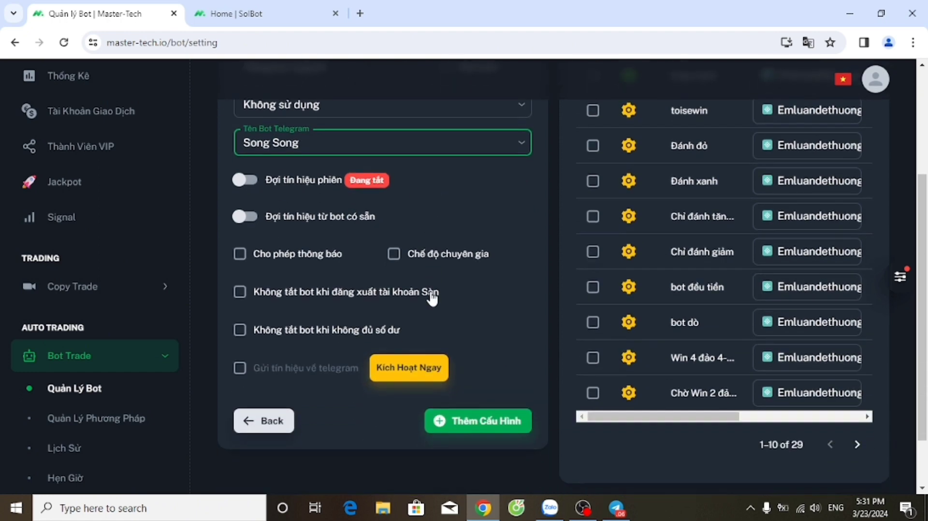
pyautogui.click(471, 427)
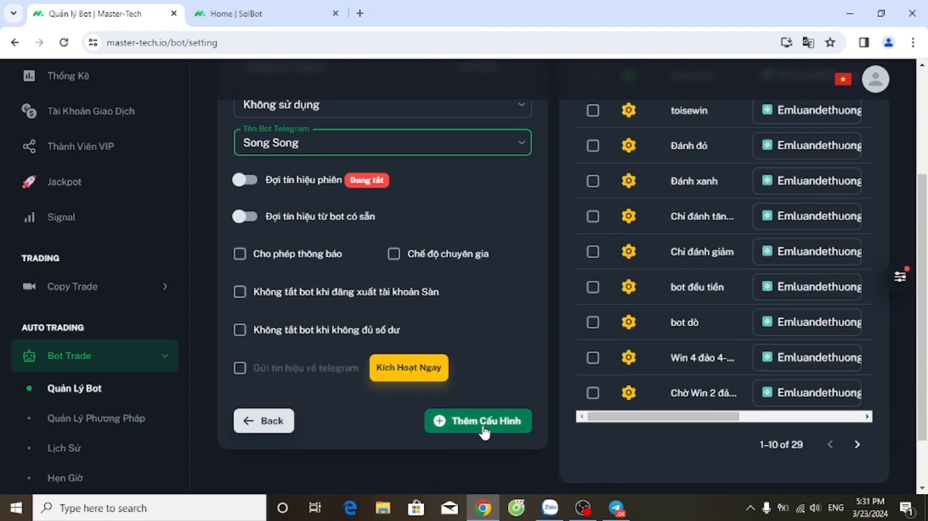
# Name the second configuration "bot song song" and set its account type to Tài Khoản DEMO.
pyautogui.scroll(3, 482, 425)
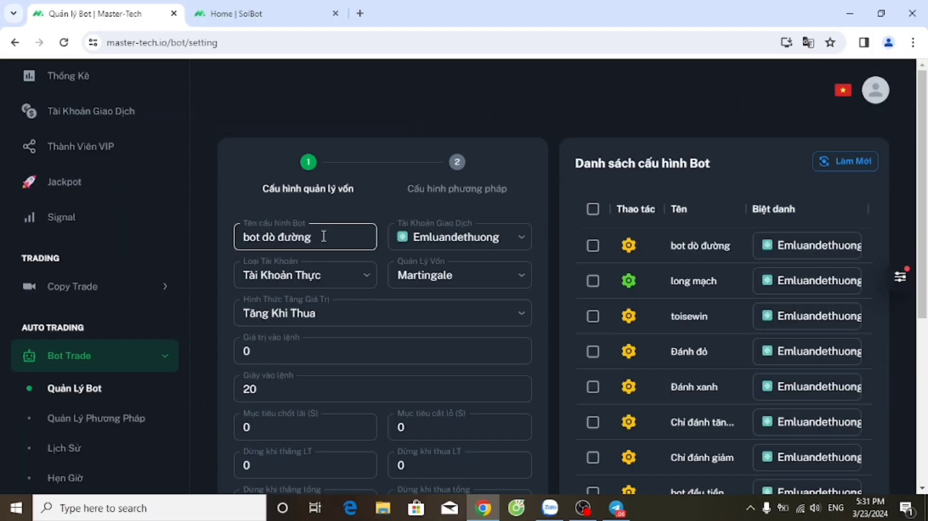
pyautogui.moveTo(323, 237); pyautogui.dragTo(189, 222)
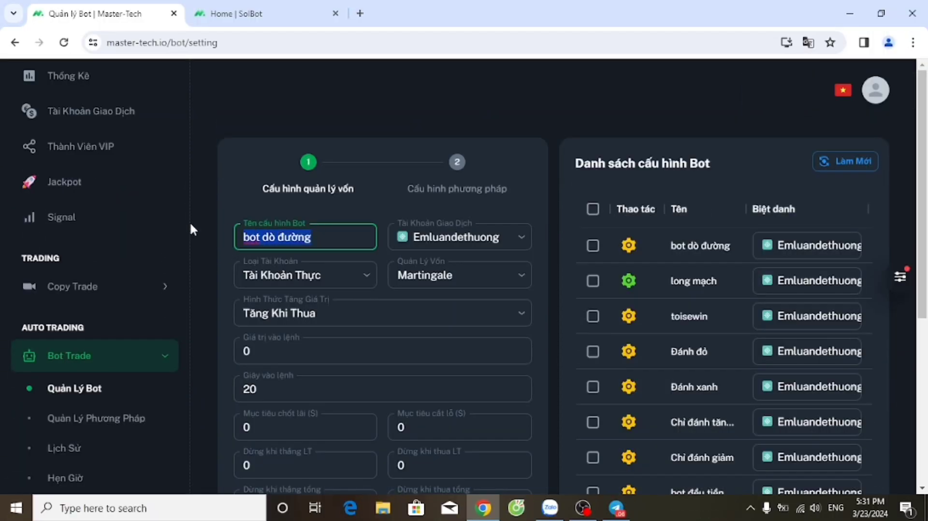
pyautogui.write('bot ')
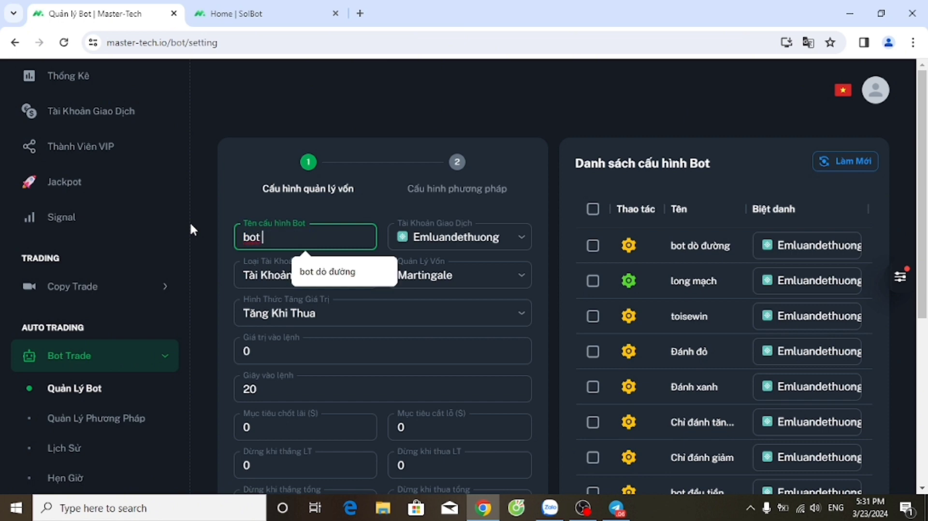
pyautogui.write('song song')
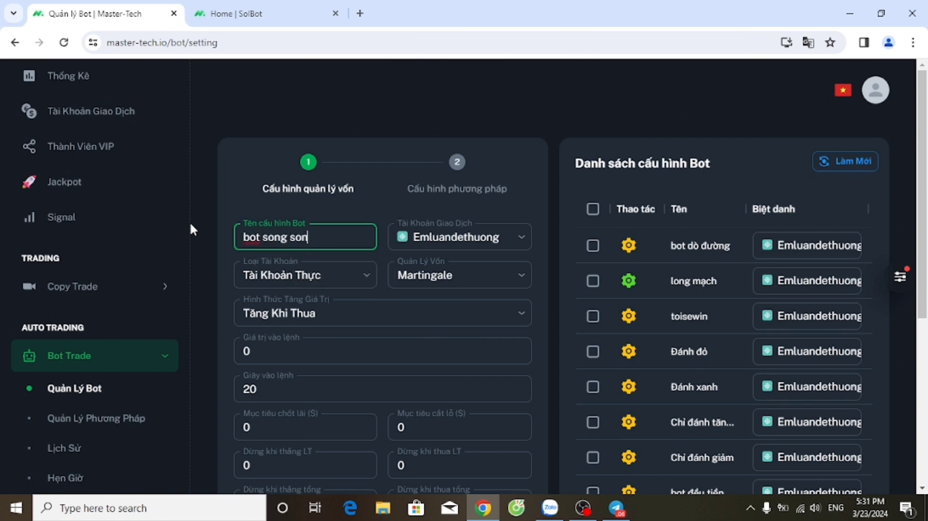
pyautogui.click(332, 277)
pyautogui.click(294, 319)
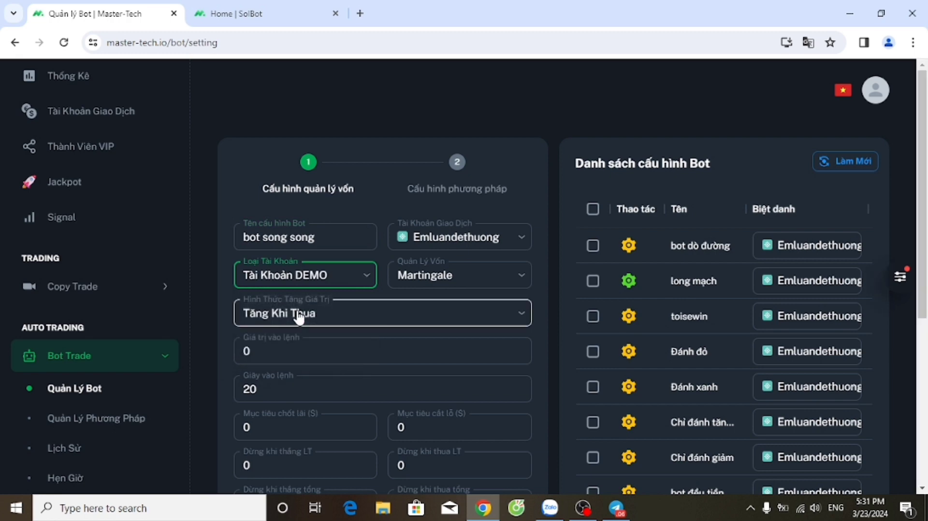
pyautogui.click(315, 277)
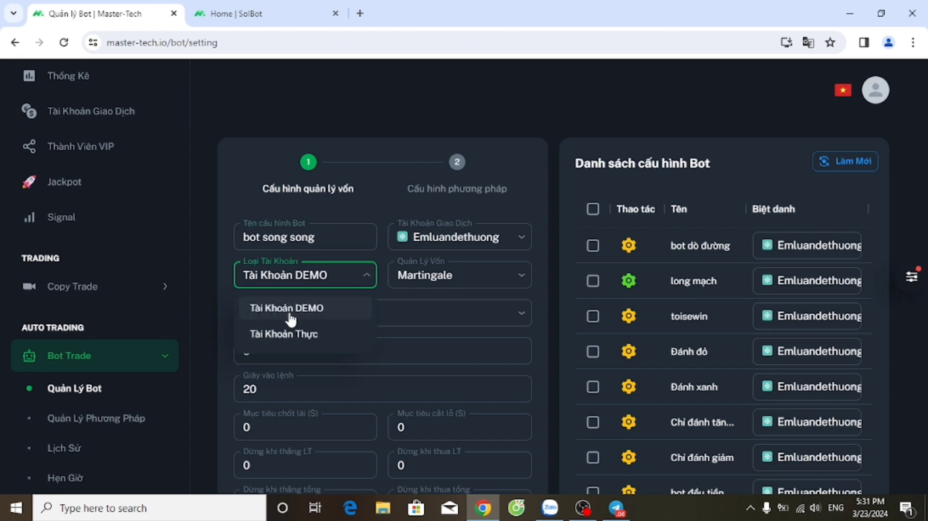
pyautogui.click(331, 307)
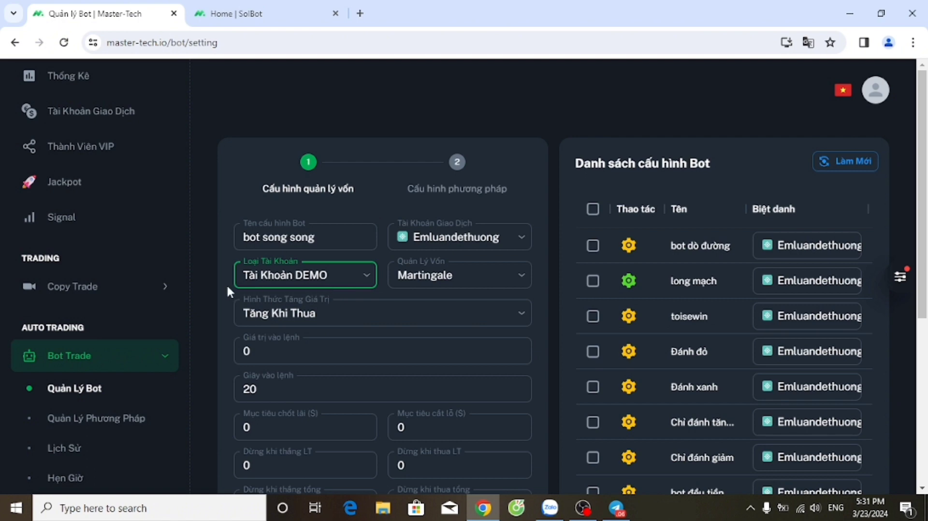
# Set the order entry value (Giá trị vào lệnh) of the second configuration to 1.05.
pyautogui.click(268, 356)
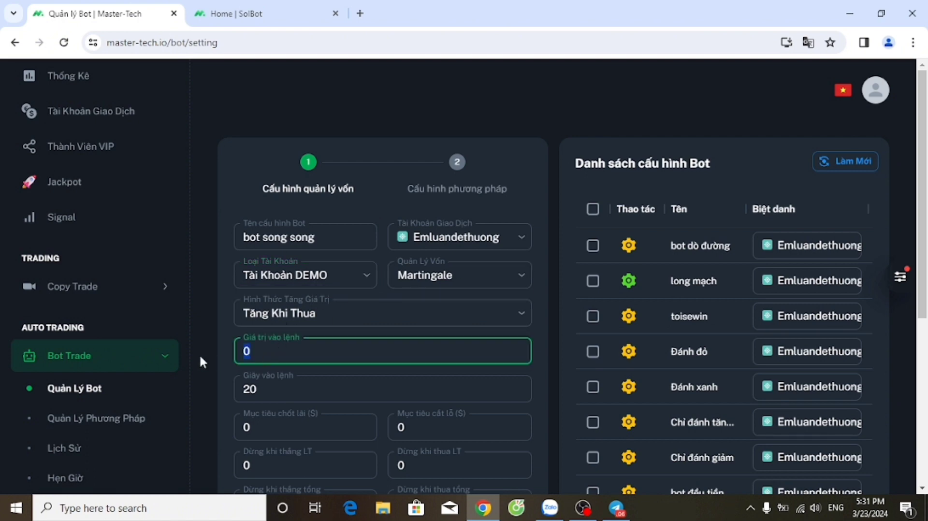
pyautogui.write('1')
pyautogui.press('BackSpace')
pyautogui.write('2')
pyautogui.press('BackSpace')
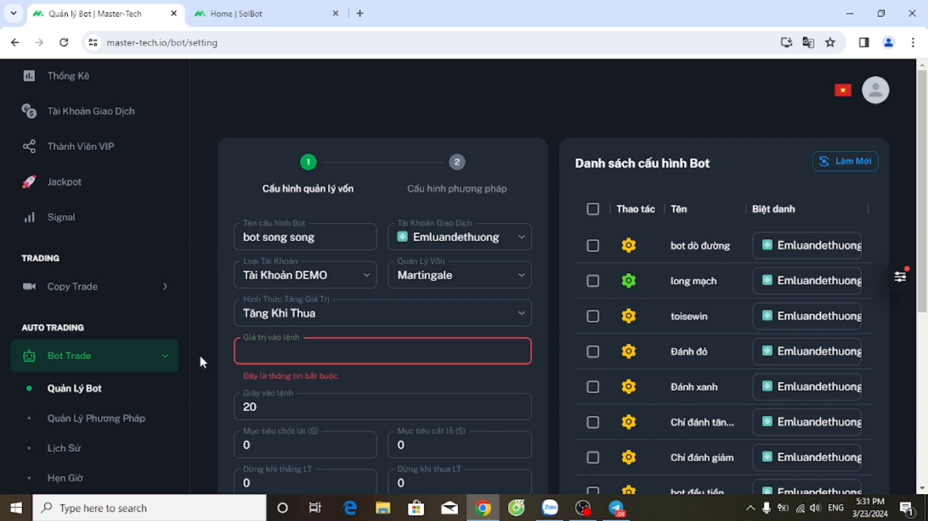
pyautogui.write('1.05')
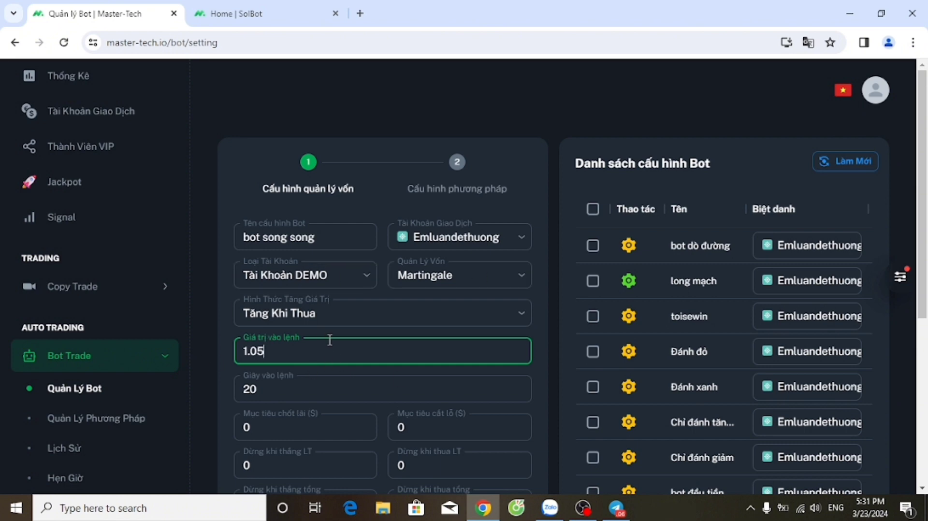
# Set the order entry second (Giây vào lệnh) to 8 and continue to the method configuration.
pyautogui.scroll(-1, 330, 340)
pyautogui.doubleClick(270, 326)
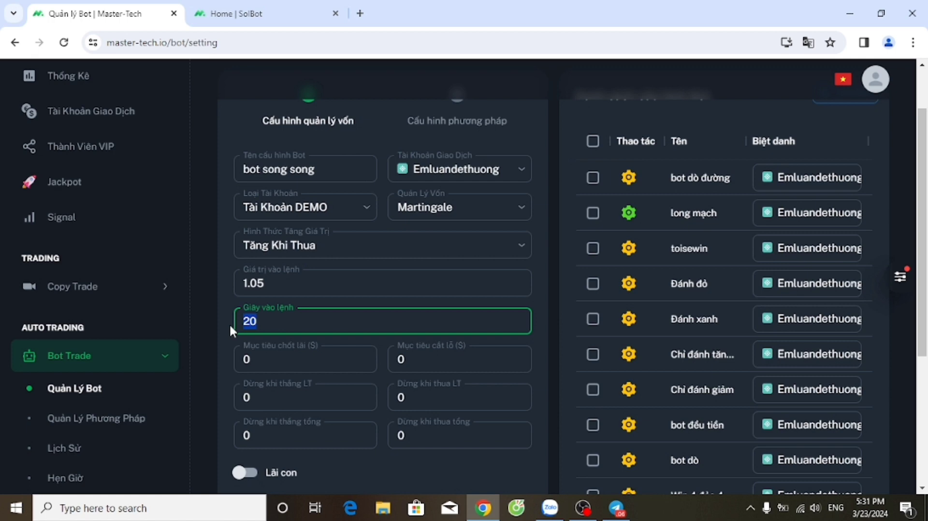
pyautogui.press('BackSpace')
pyautogui.write('8')
pyautogui.scroll(-2, 410, 401)
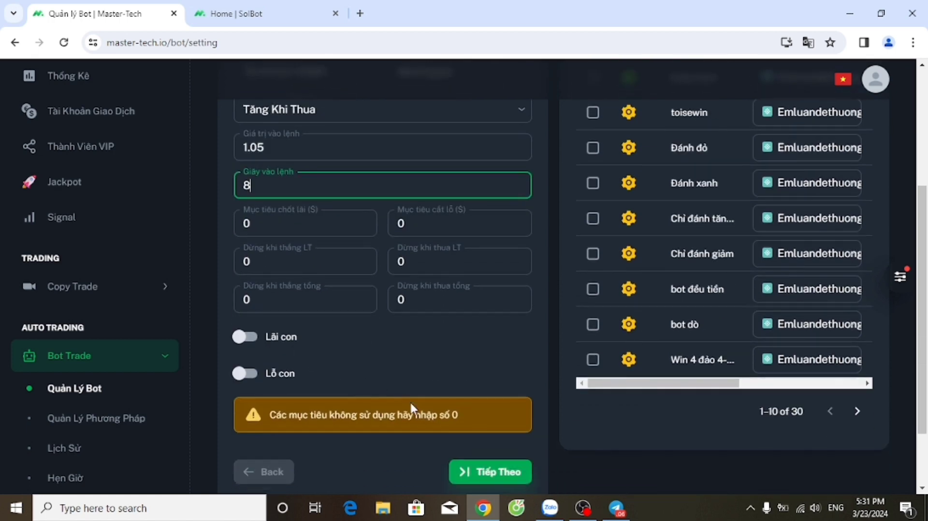
pyautogui.click(504, 473)
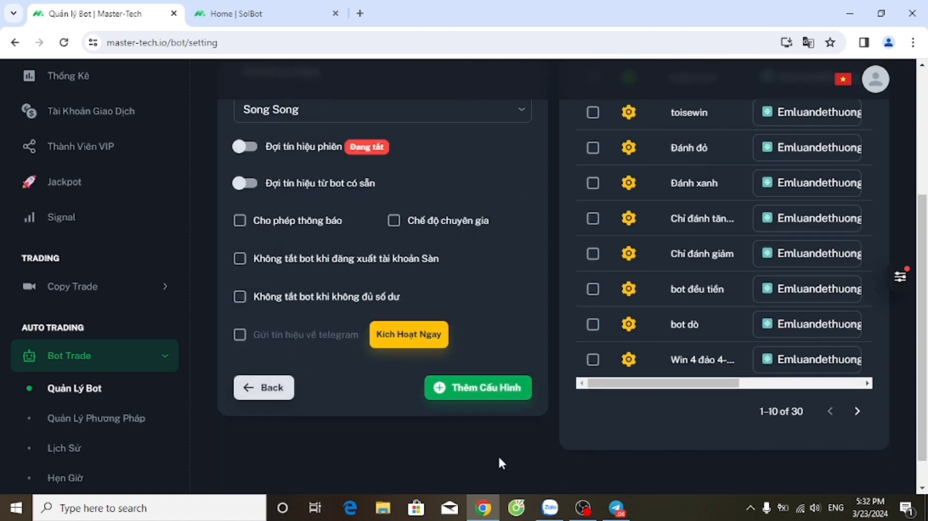
# Enable waiting for signals from an existing bot and choose Bot Dò Đường as the configuration to wait for.
pyautogui.scroll(3, 488, 435)
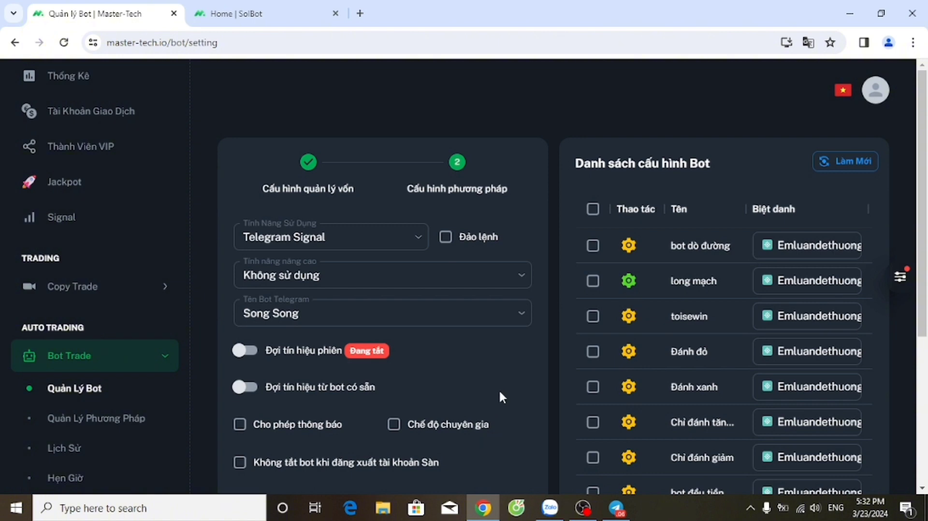
pyautogui.scroll(-1, 499, 391)
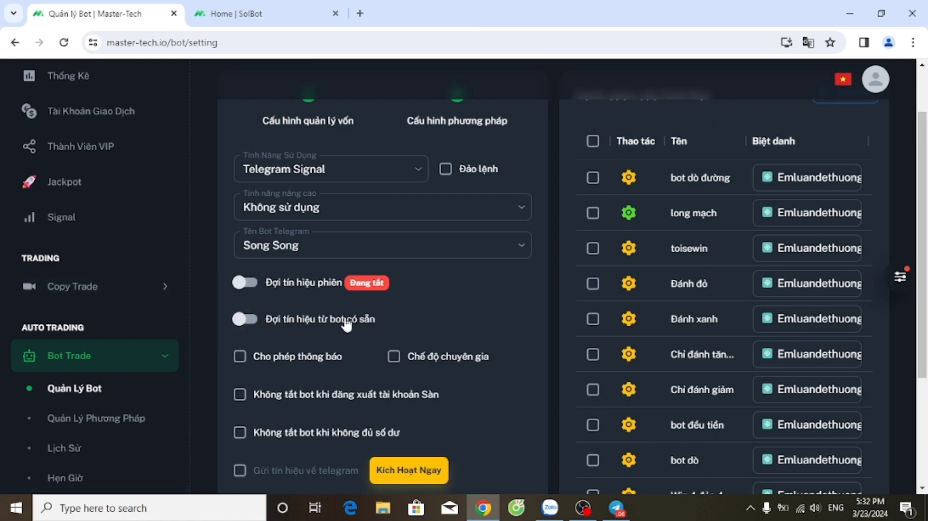
pyautogui.click(257, 320)
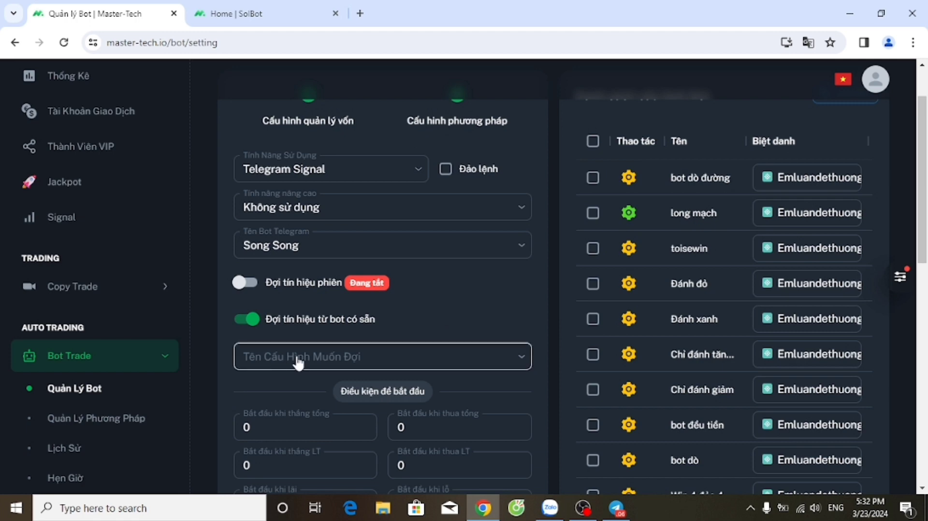
pyautogui.click(356, 358)
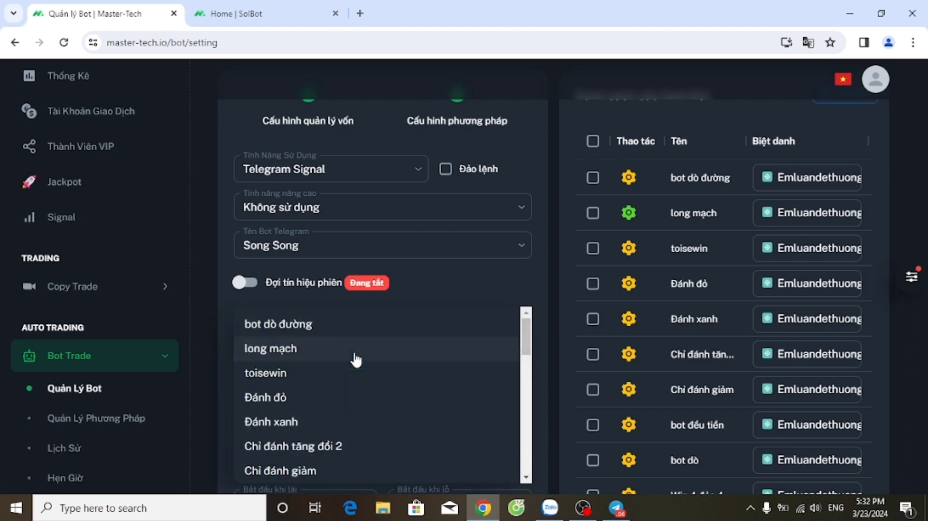
pyautogui.click(322, 333)
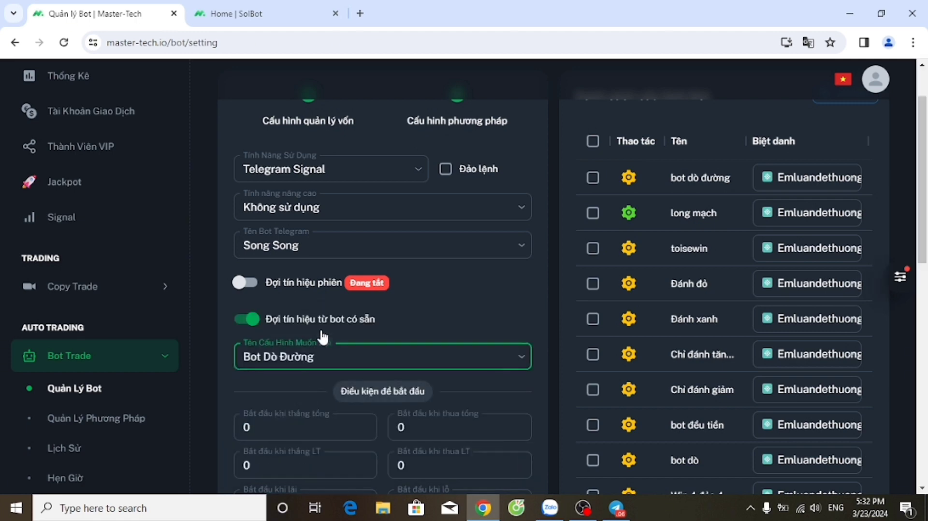
# Set the start condition for consecutive wins (Bắt đầu khi thắng LT) to 1.
pyautogui.scroll(-3, 394, 358)
pyautogui.scroll(-3, 393, 356)
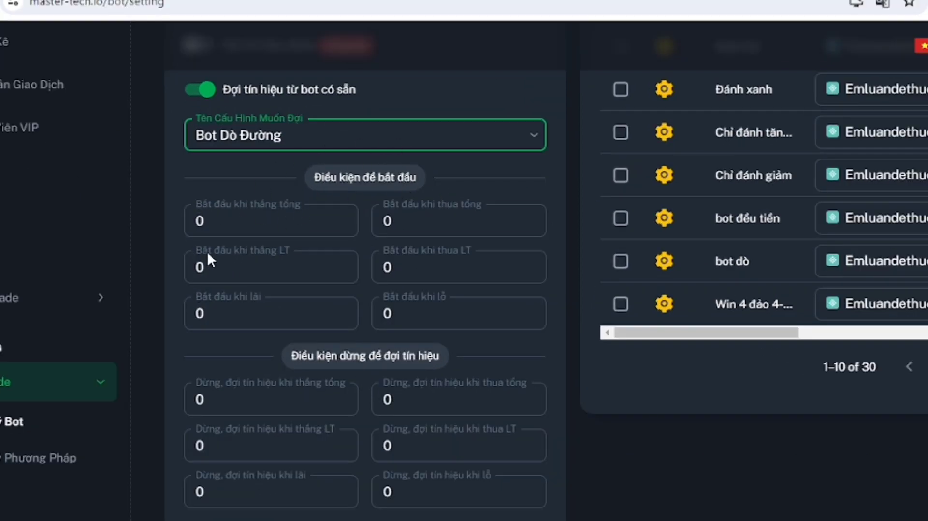
pyautogui.doubleClick(239, 265)
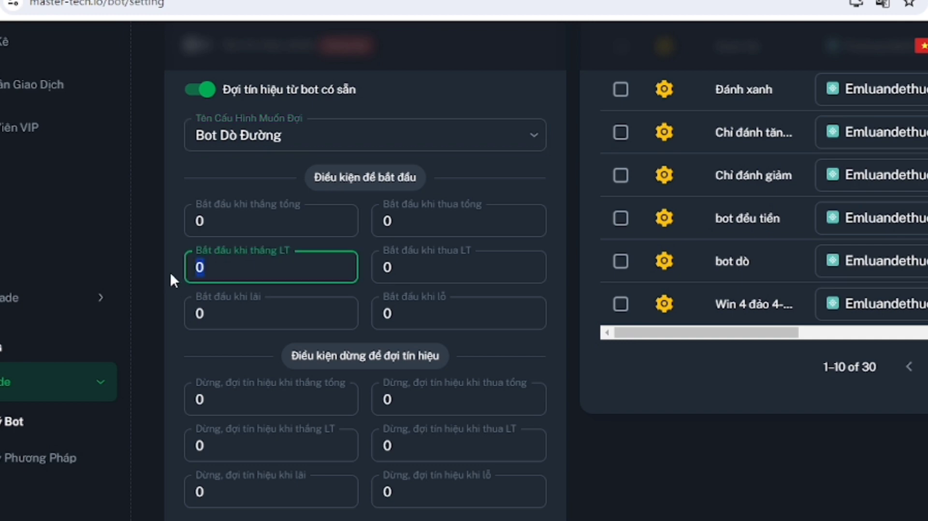
pyautogui.write('1')
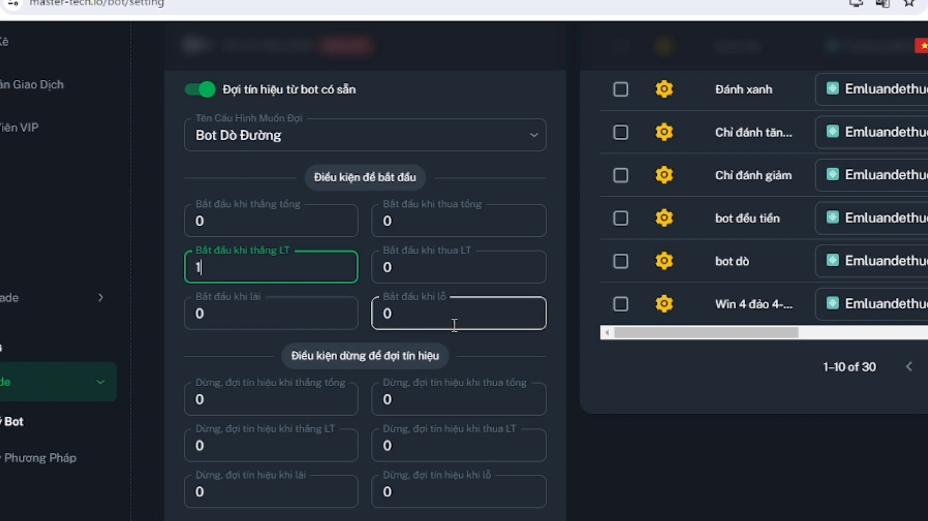
# Set the stop-and-wait condition for consecutive losses (Dừng, đợi tín hiệu khi thua LT) to 1.
pyautogui.scroll(-2, 453, 324)
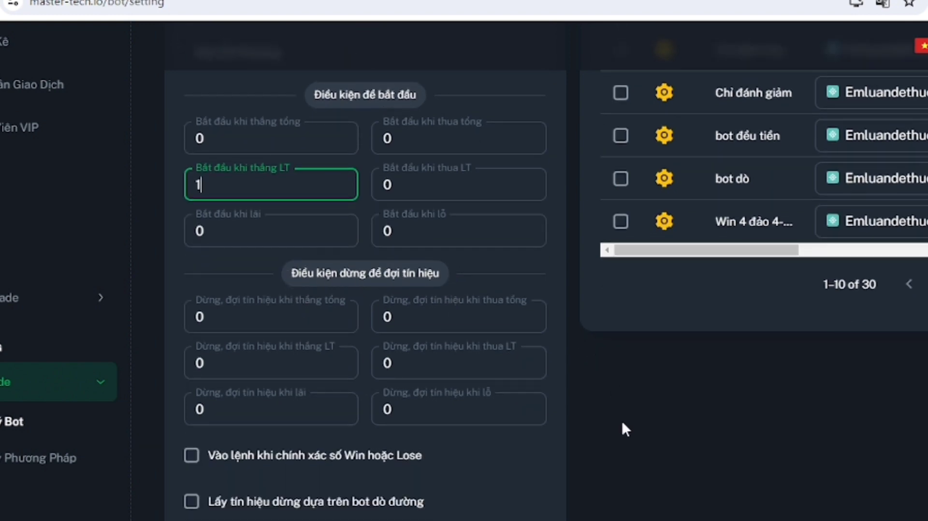
pyautogui.click(413, 365)
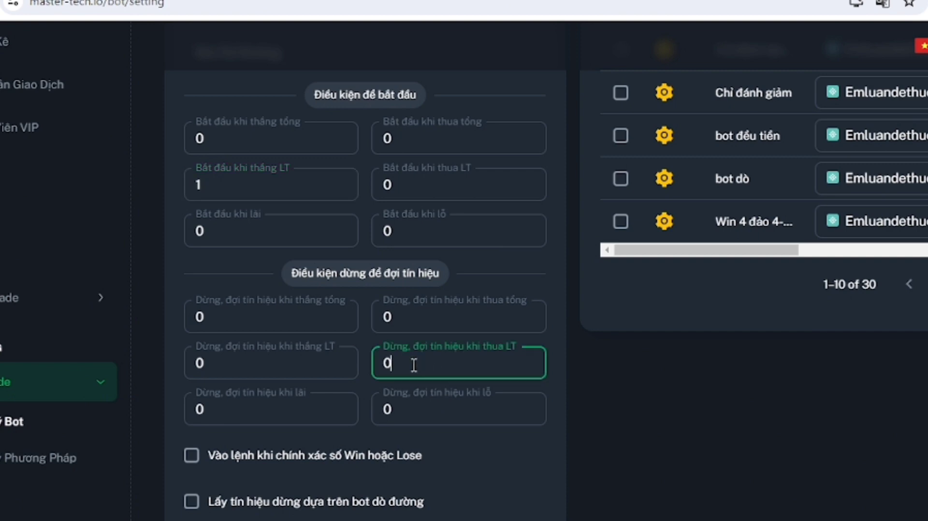
pyautogui.moveTo(412, 364); pyautogui.dragTo(376, 363)
pyautogui.write('1')
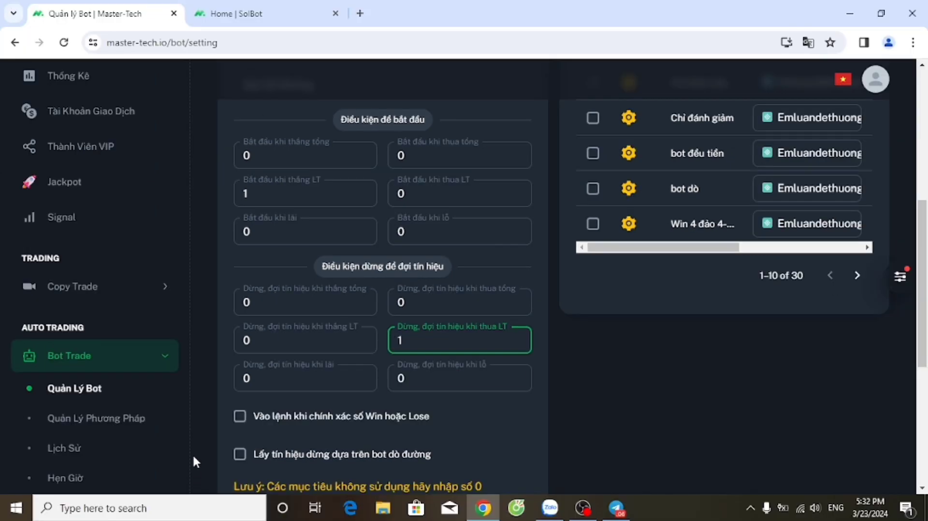
# Enable taking the stop signal from the scouting bot (Lấy tín hiệu dừng dựa trên bot dò đường) and add the configuration.
pyautogui.click(241, 454)
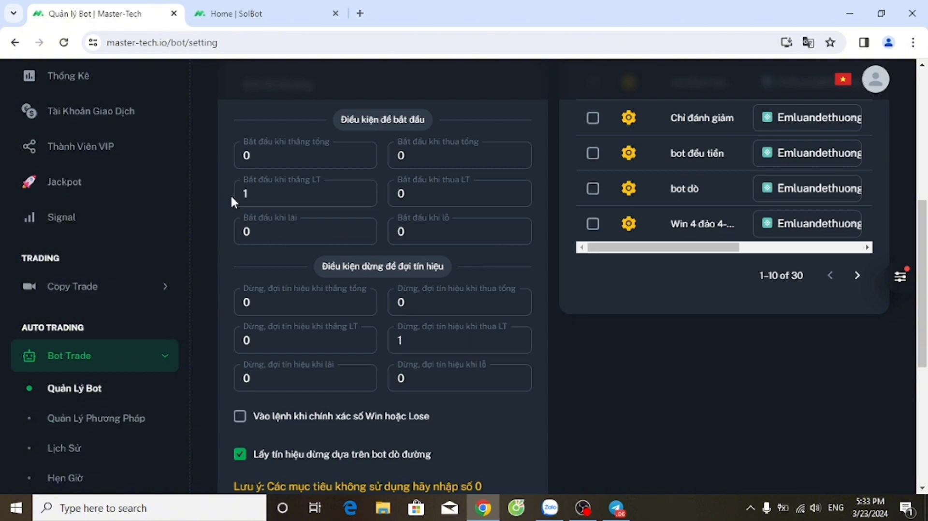
pyautogui.click(304, 193)
pyautogui.click(431, 345)
pyautogui.scroll(-4, 491, 349)
pyautogui.scroll(-2, 458, 388)
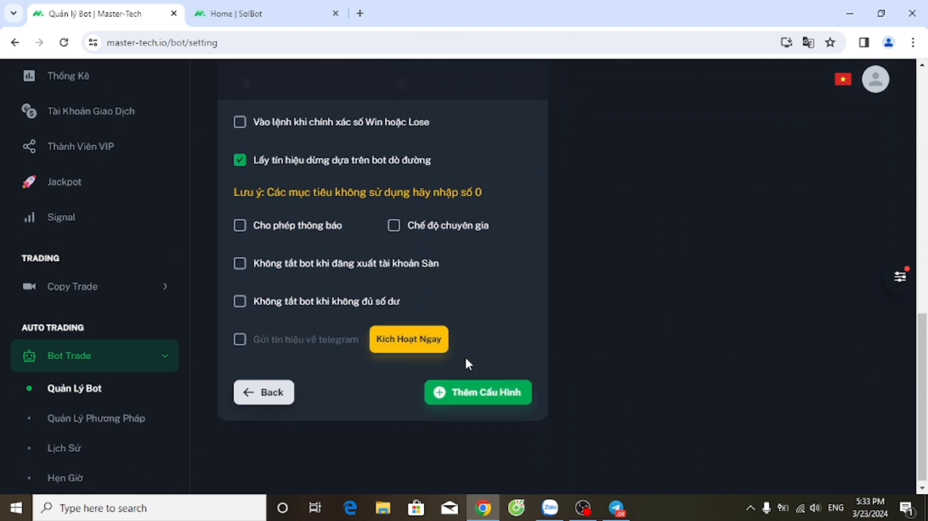
pyautogui.click(503, 397)
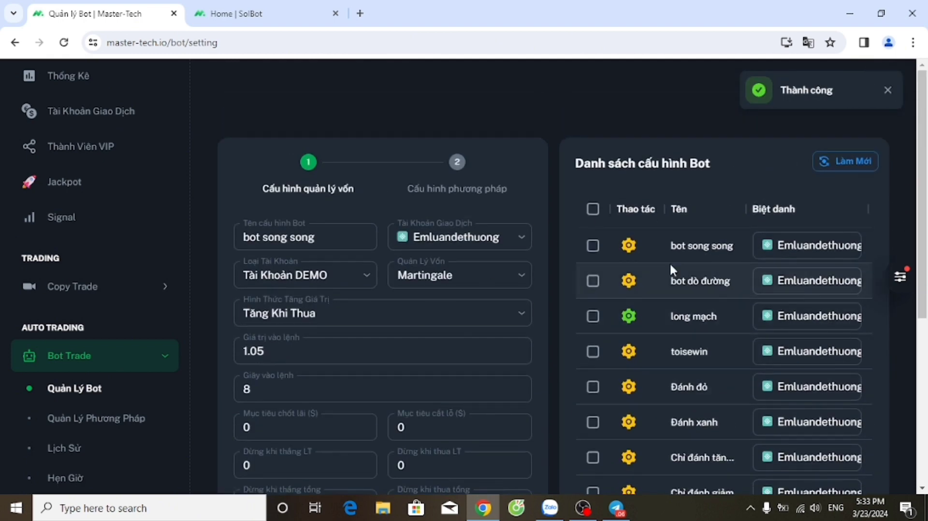
# Start the bot dò đường and bot song song configurations from the bot list.
pyautogui.click(628, 280)
pyautogui.click(551, 284)
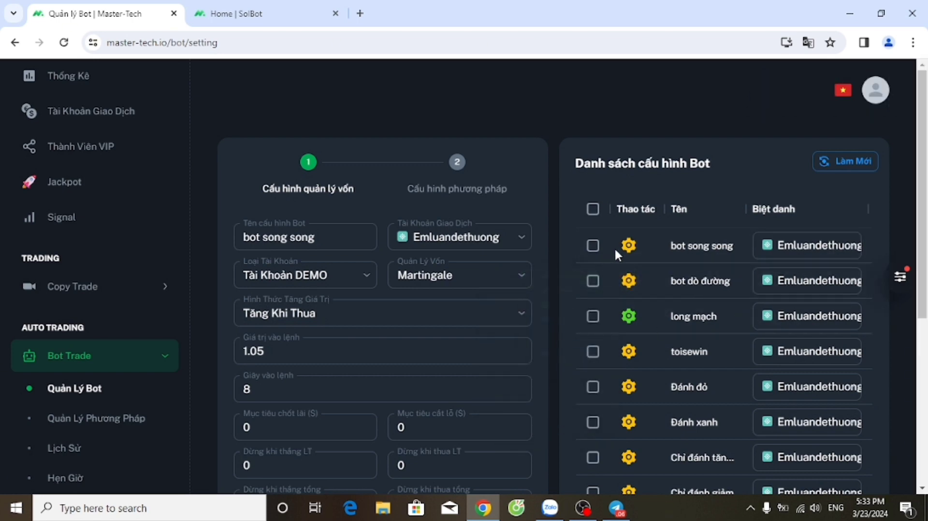
pyautogui.click(628, 245)
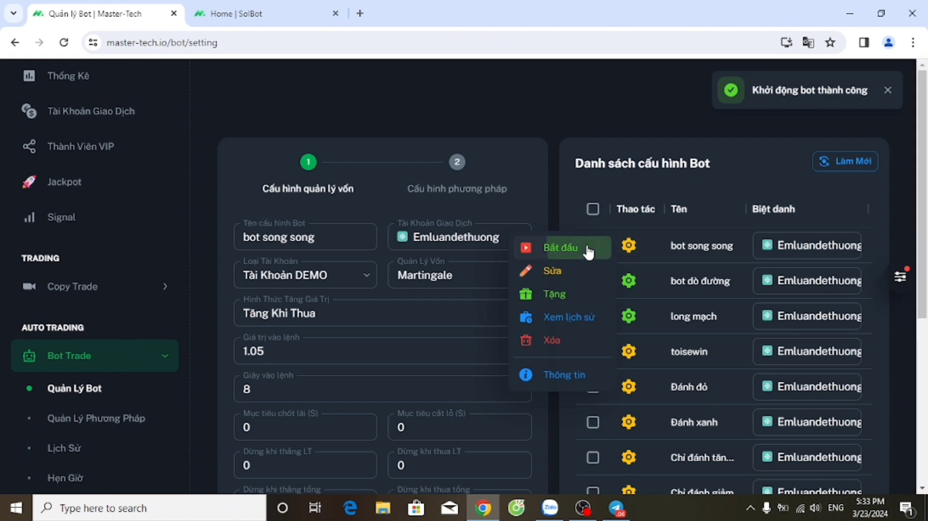
pyautogui.click(586, 249)
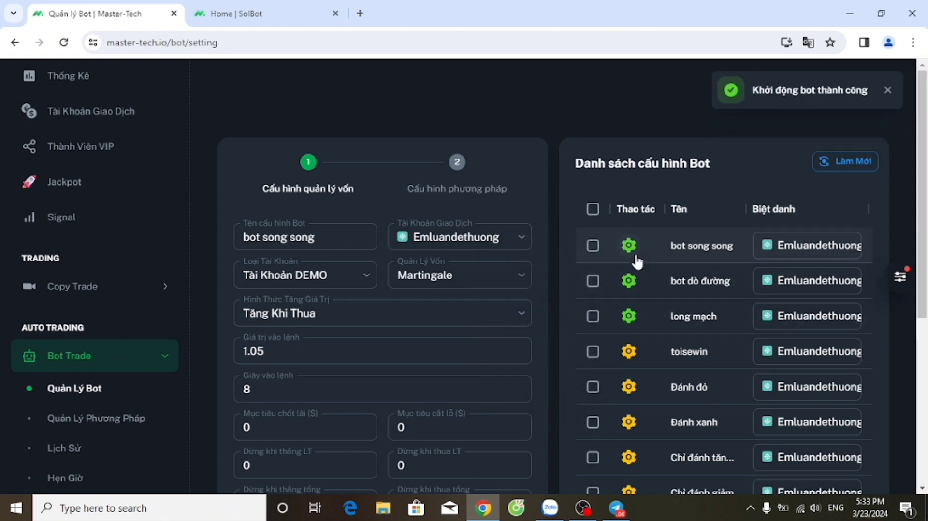
# View the trade history of Bot Dò Đường, check Bot Song Song's history, and return to Bot Dò Đường's.
pyautogui.click(629, 281)
pyautogui.click(595, 380)
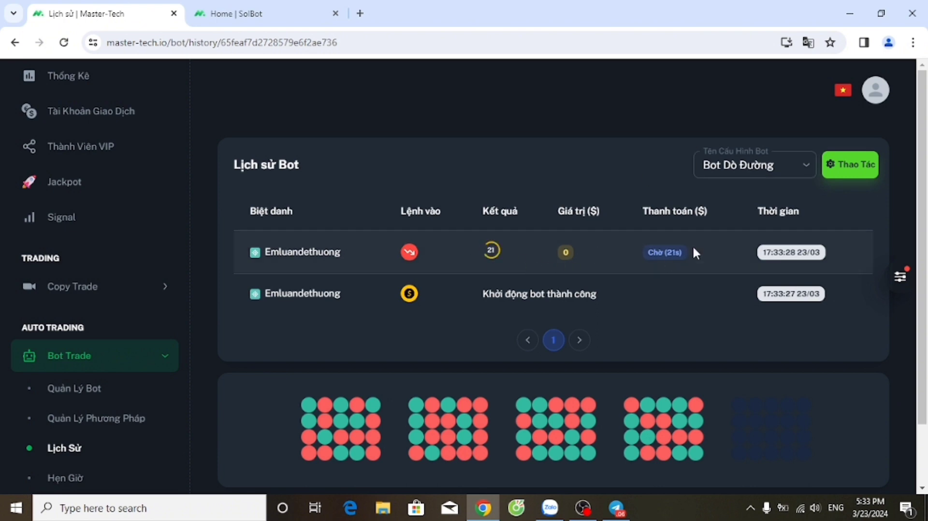
pyautogui.click(768, 173)
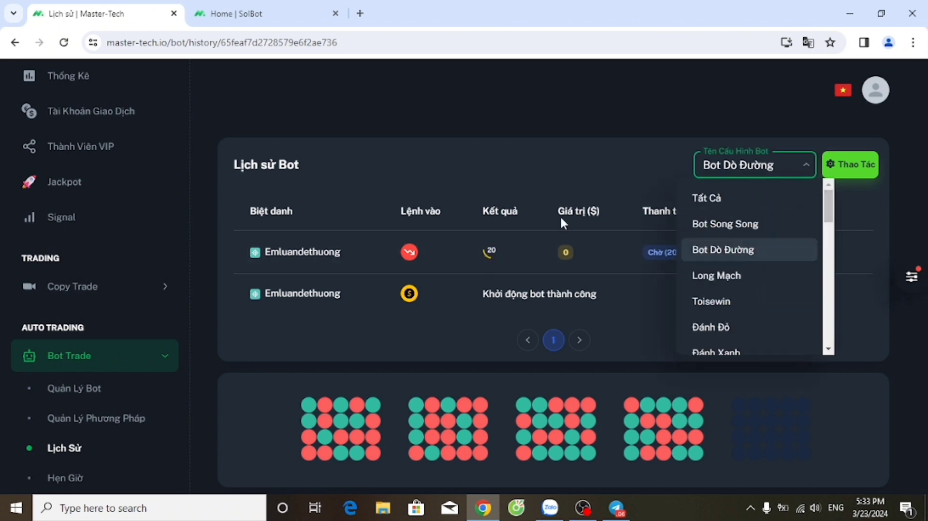
pyautogui.click(737, 227)
pyautogui.click(742, 170)
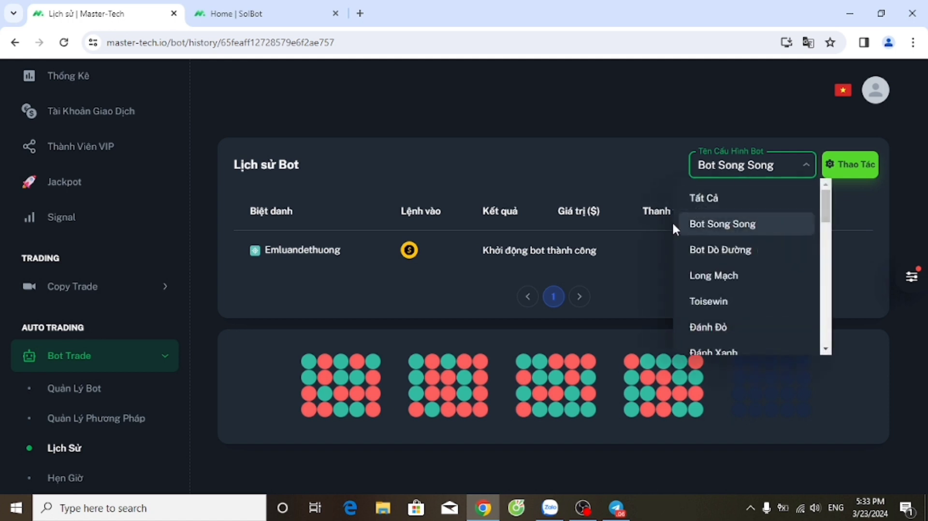
pyautogui.click(711, 249)
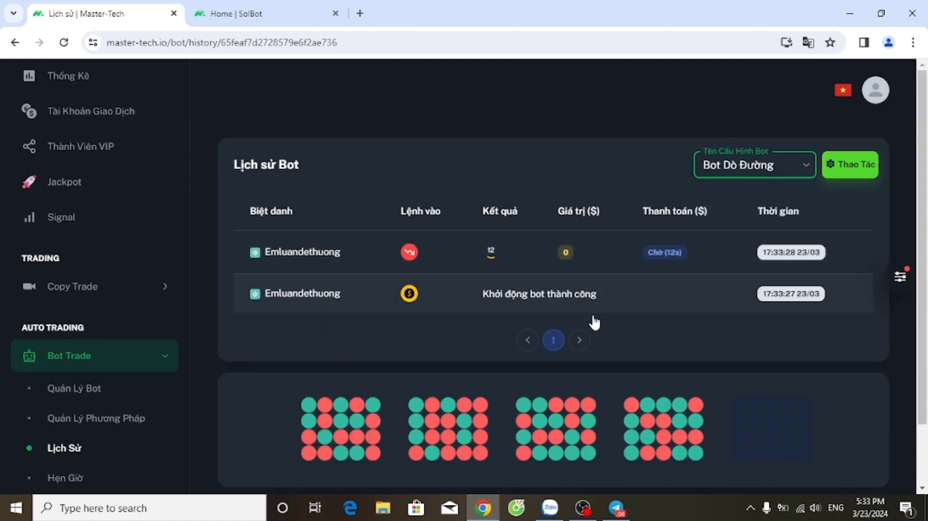
pyautogui.scroll(4, 110, 323)
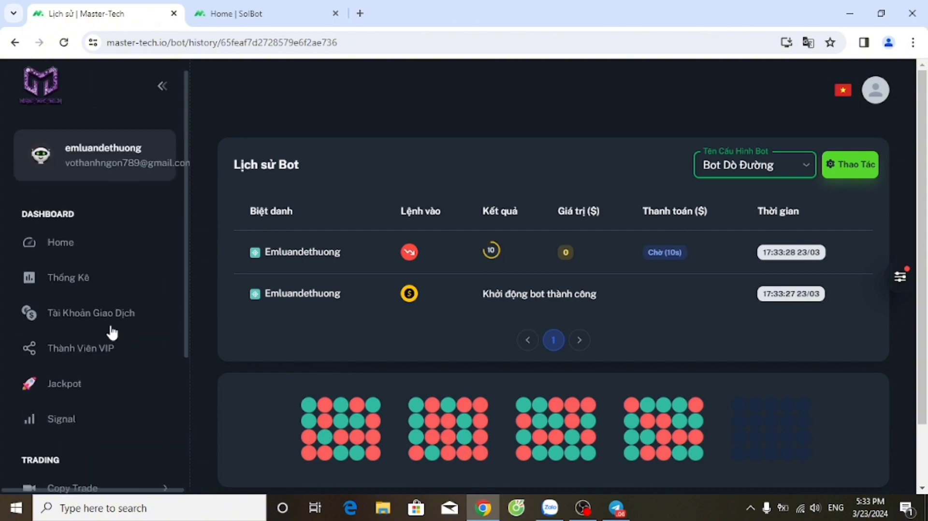
pyautogui.scroll(-2, 86, 306)
pyautogui.scroll(-2, 86, 305)
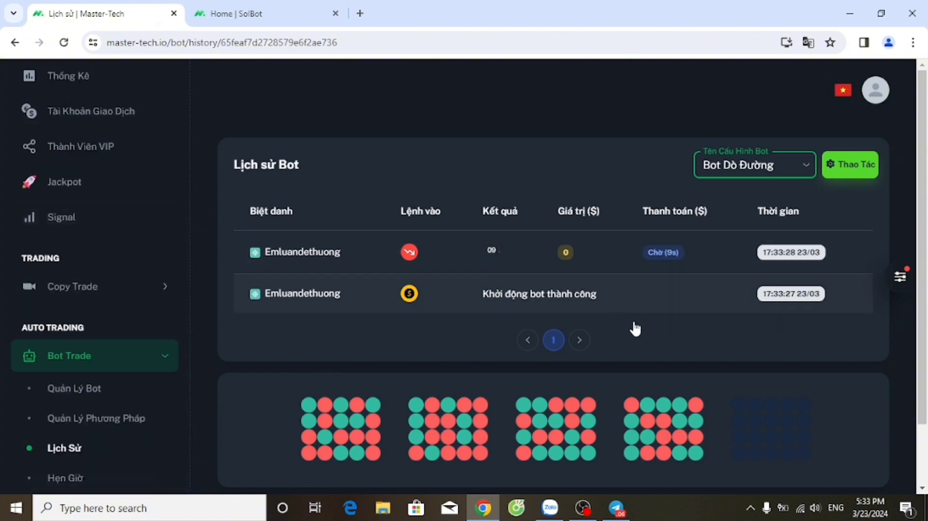